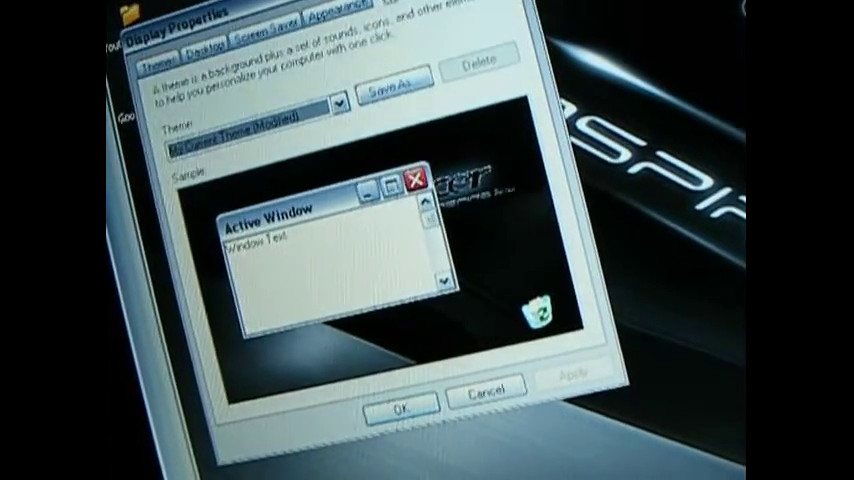
Enable 'Extend my Windows desktop onto this monitor' for the second monitor on the Settings tab
click(385, 5)
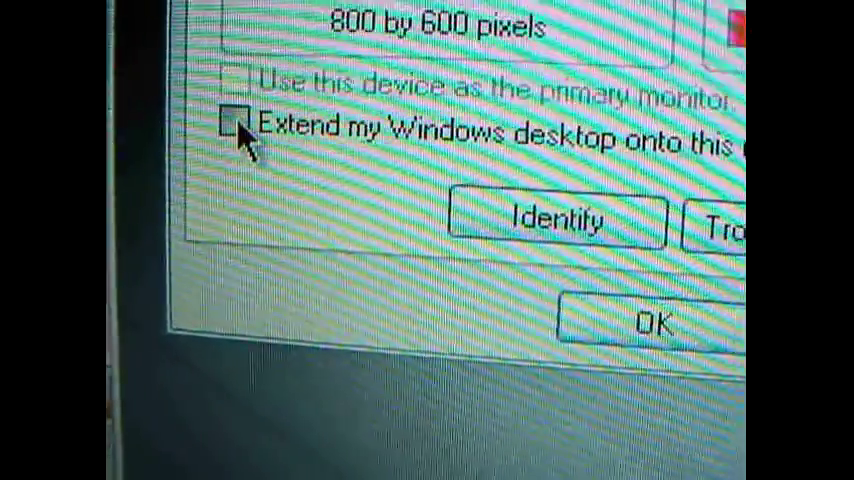
click(264, 127)
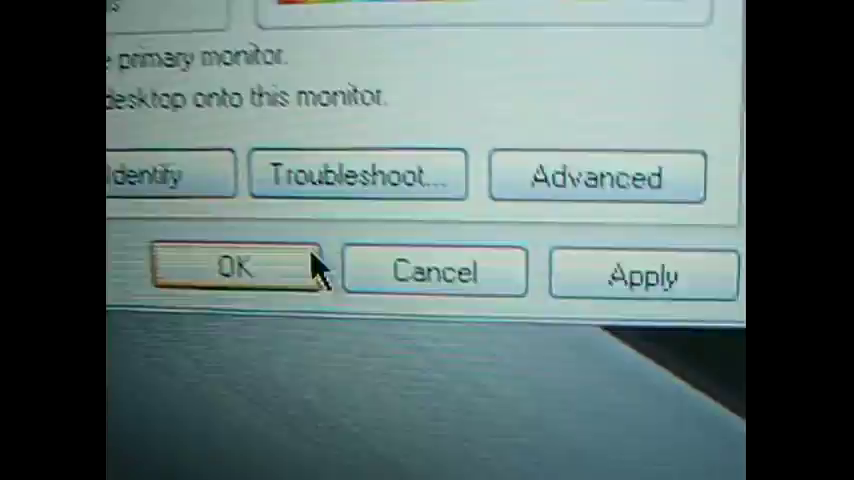